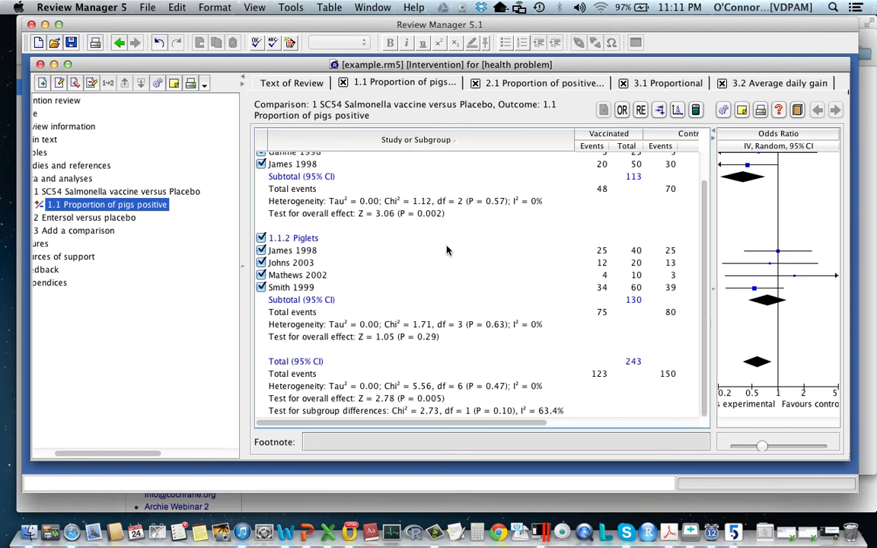
- Toggle Aneht 2001 in and out of the analysis to compare totals, leaving it included
{"action": "scroll", "coordinate": [448, 250], "scroll_direction": "up", "scroll_amount": 2}
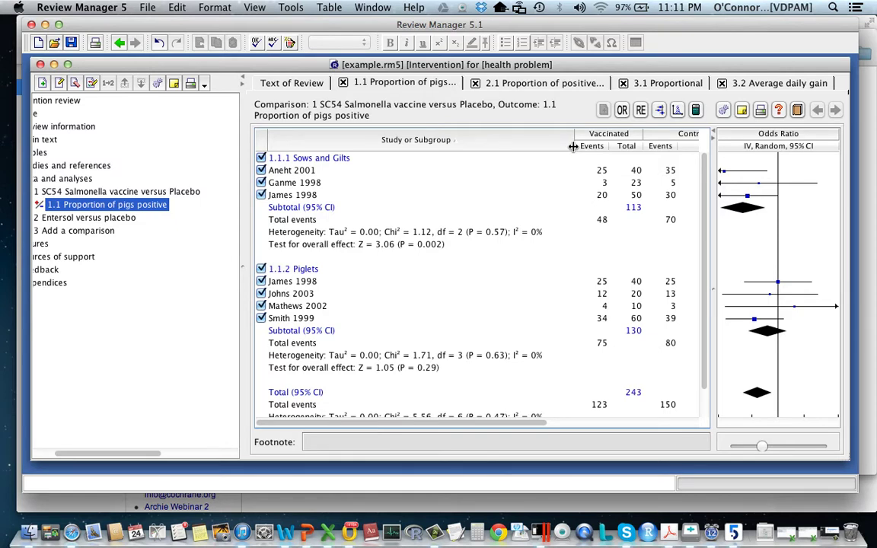
{"action": "left_click_drag", "start_coordinate": [572, 146], "coordinate": [537, 140]}
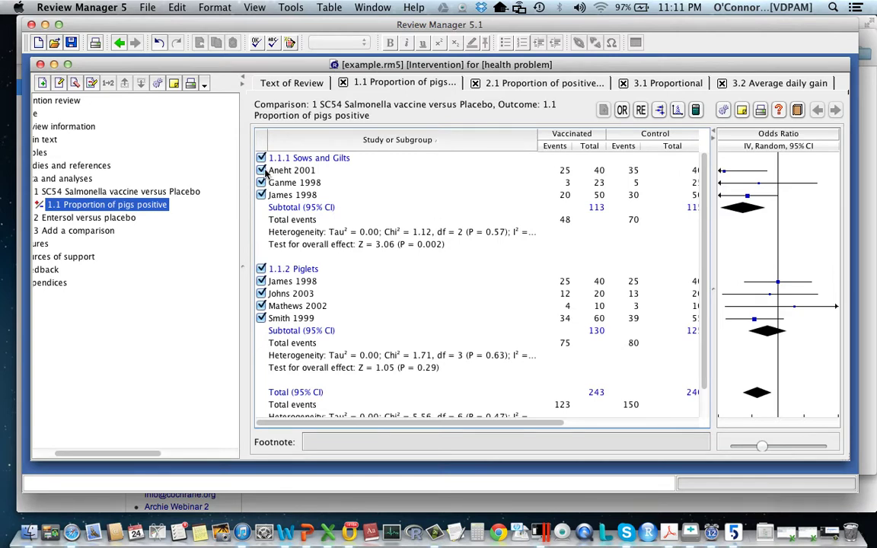
{"action": "left_click", "coordinate": [262, 171]}
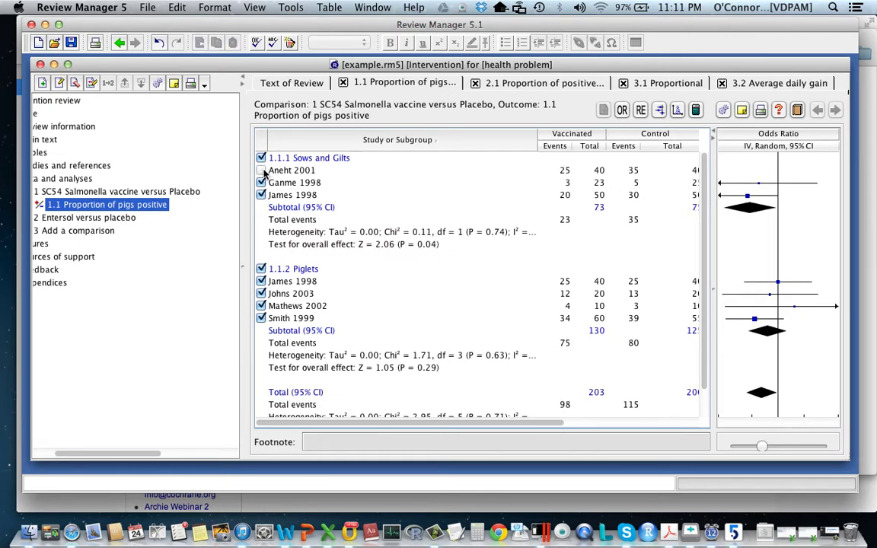
{"action": "left_click", "coordinate": [262, 172]}
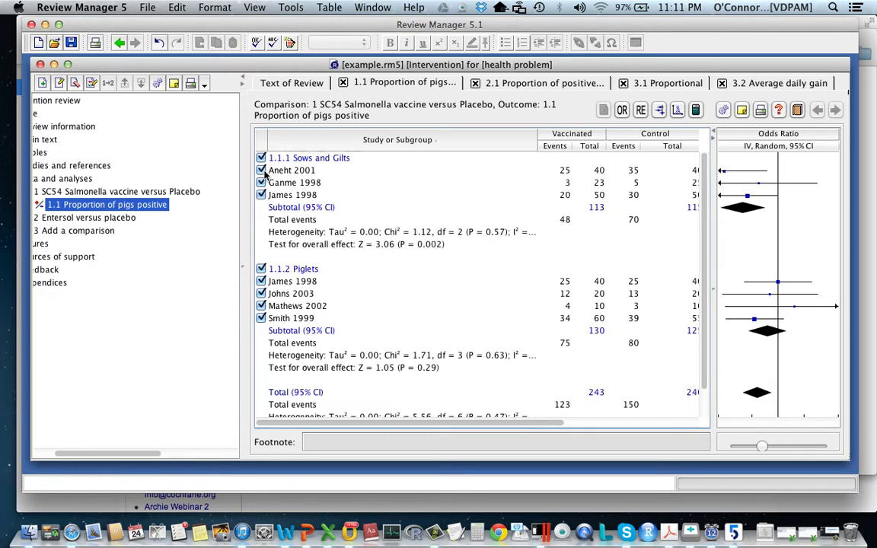
{"action": "left_click", "coordinate": [262, 171]}
{"action": "left_click", "coordinate": [263, 172]}
{"action": "left_click", "coordinate": [262, 172]}
{"action": "left_click", "coordinate": [262, 172]}
- Exclude the Sows and Gilts subgroup and preview the forest plot (pooled OR 0.76 [0.45, 1.27])
{"action": "left_click", "coordinate": [261, 158]}
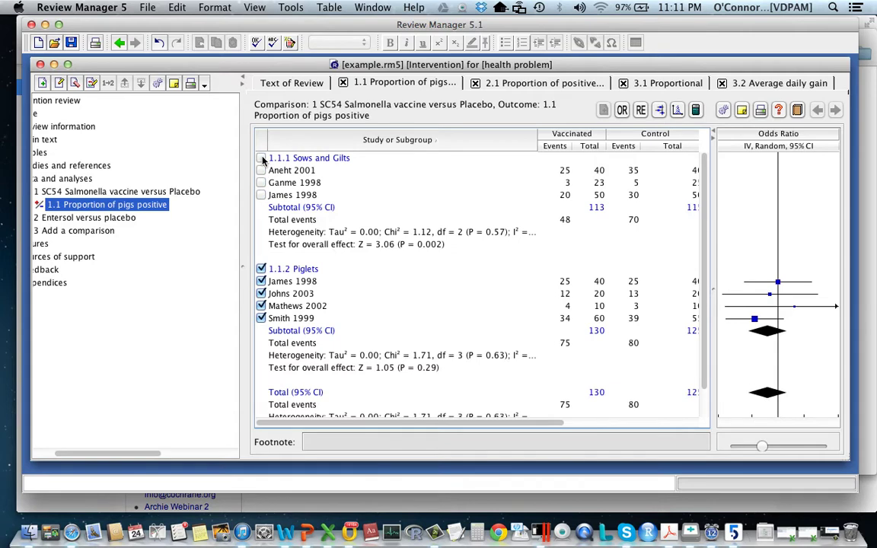
{"action": "left_click", "coordinate": [659, 111]}
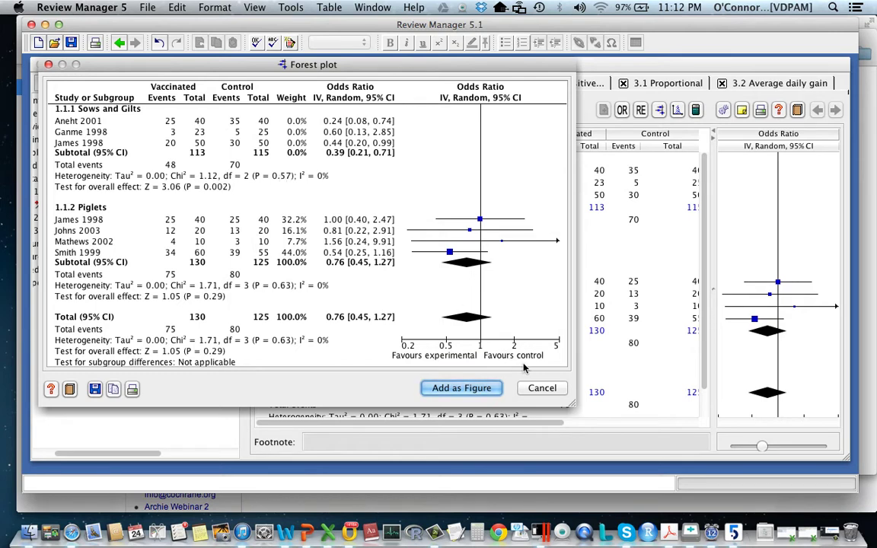
{"action": "left_click", "coordinate": [542, 389]}
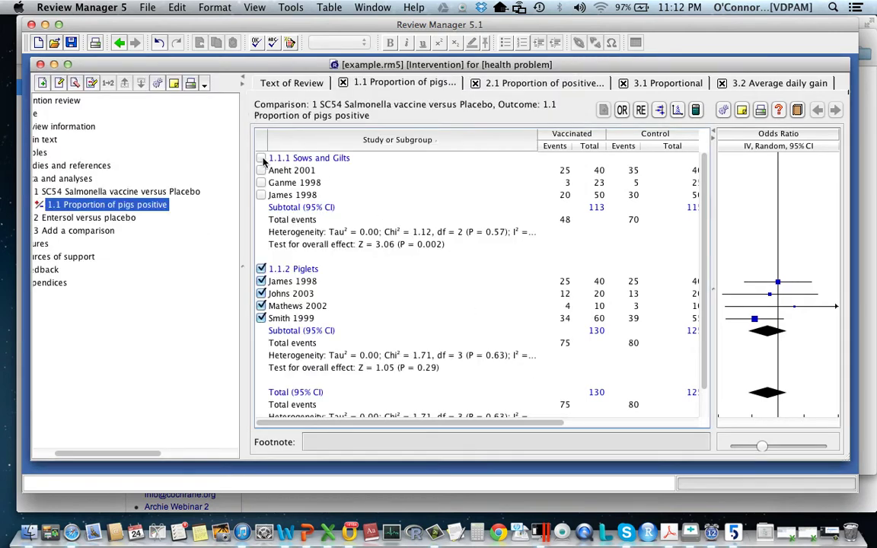
- Re-include Sows and Gilts, then delete the Aneht 2001 study data from that subgroup
{"action": "left_click", "coordinate": [261, 158]}
{"action": "scroll", "coordinate": [137, 200], "scroll_direction": "left", "scroll_amount": 3}
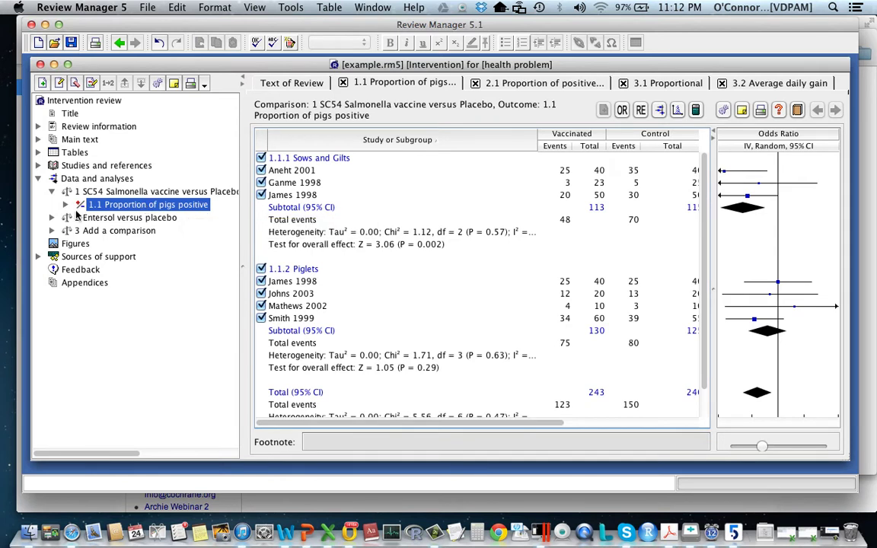
{"action": "left_click", "coordinate": [66, 204]}
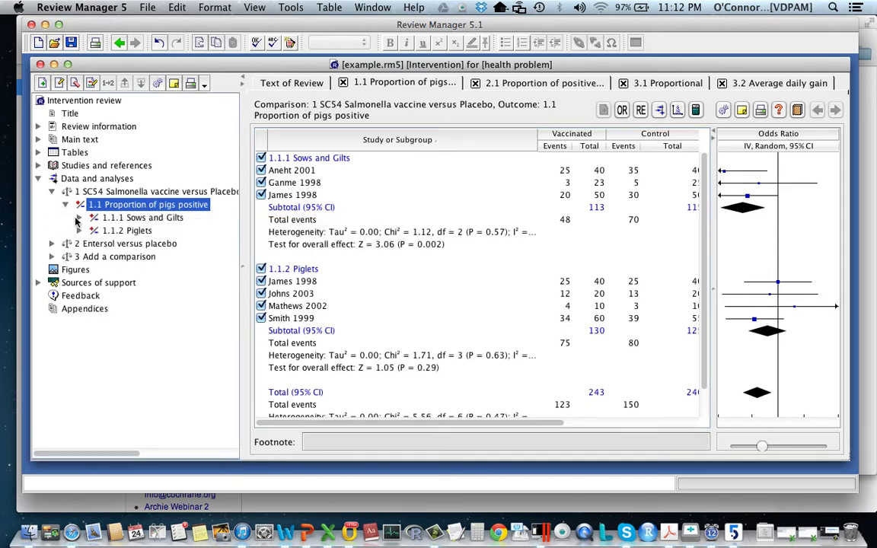
{"action": "left_click", "coordinate": [78, 218]}
{"action": "left_click", "coordinate": [137, 232]}
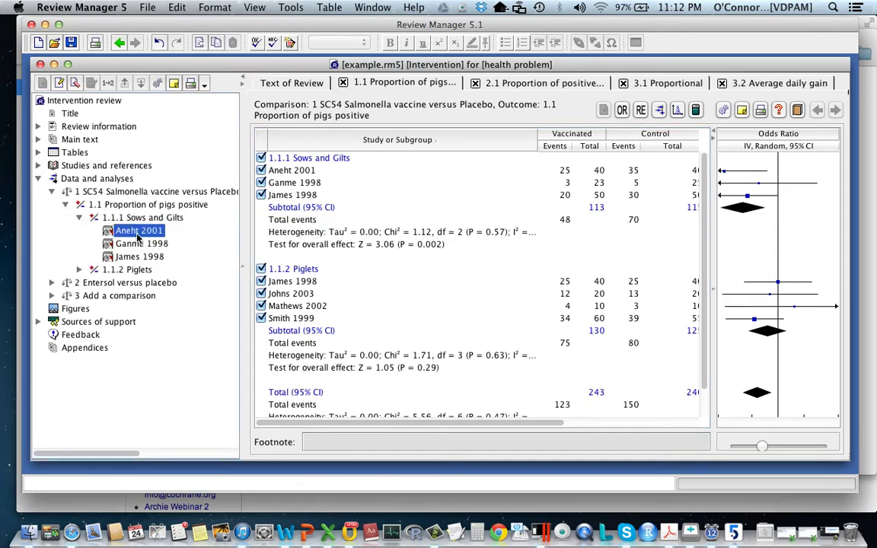
{"action": "right_click", "coordinate": [137, 236]}
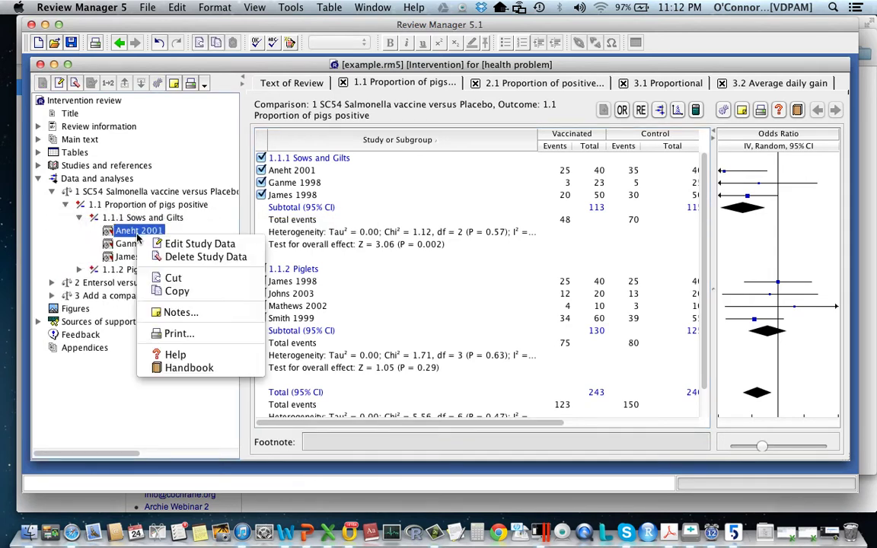
{"action": "left_click", "coordinate": [205, 259]}
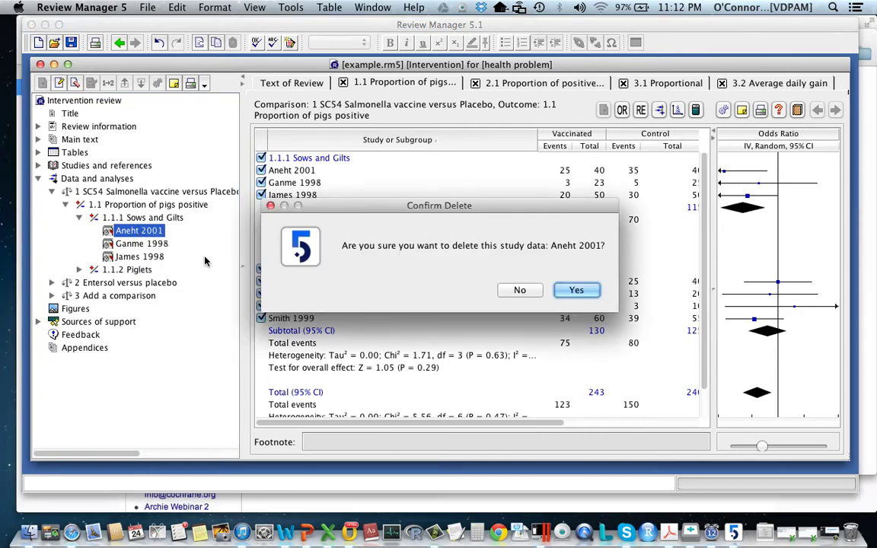
{"action": "left_click", "coordinate": [580, 292]}
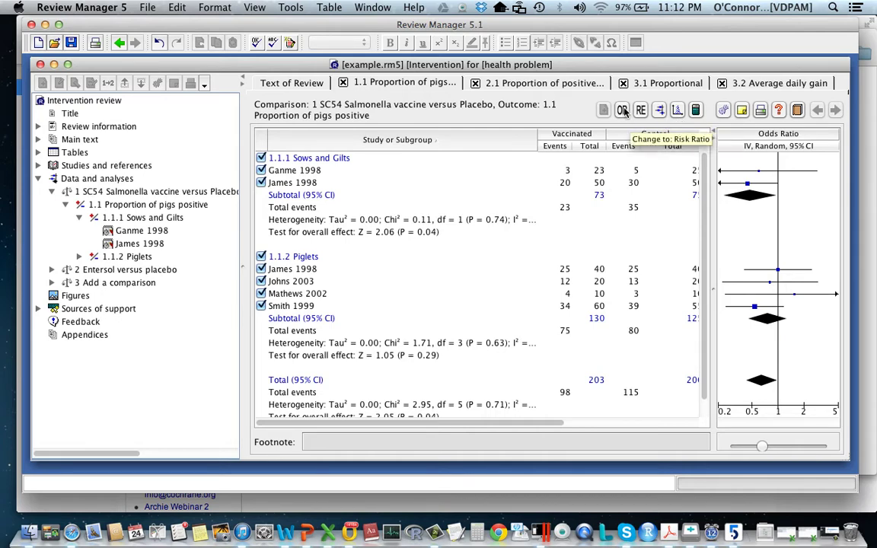
- Resize columns to show Weight and the plot, and switch the effect measure to risk ratio
{"action": "left_click_drag", "start_coordinate": [536, 137], "coordinate": [334, 143]}
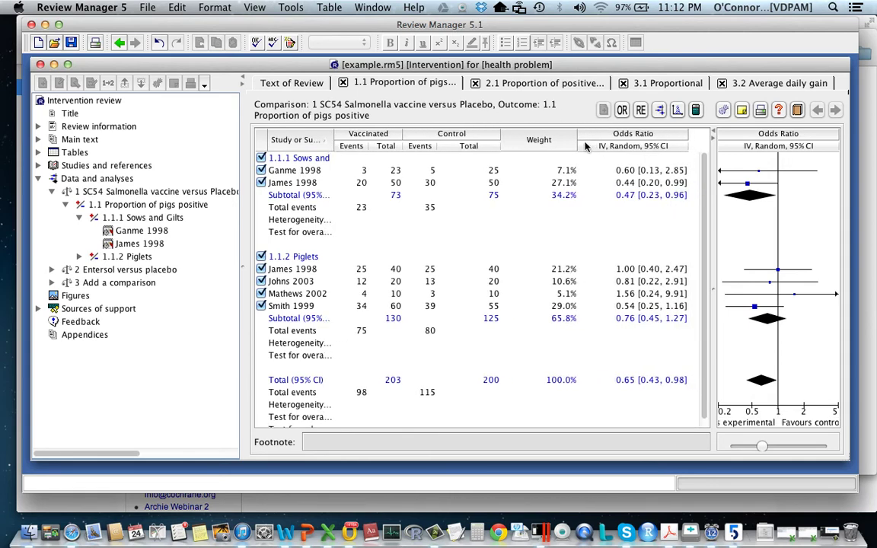
{"action": "left_click_drag", "start_coordinate": [577, 136], "coordinate": [543, 137]}
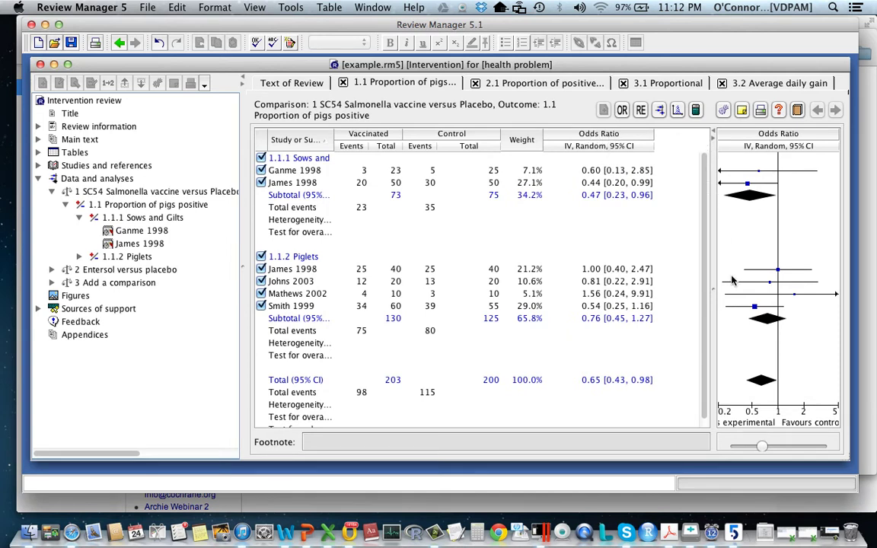
{"action": "left_click_drag", "start_coordinate": [711, 290], "coordinate": [669, 289]}
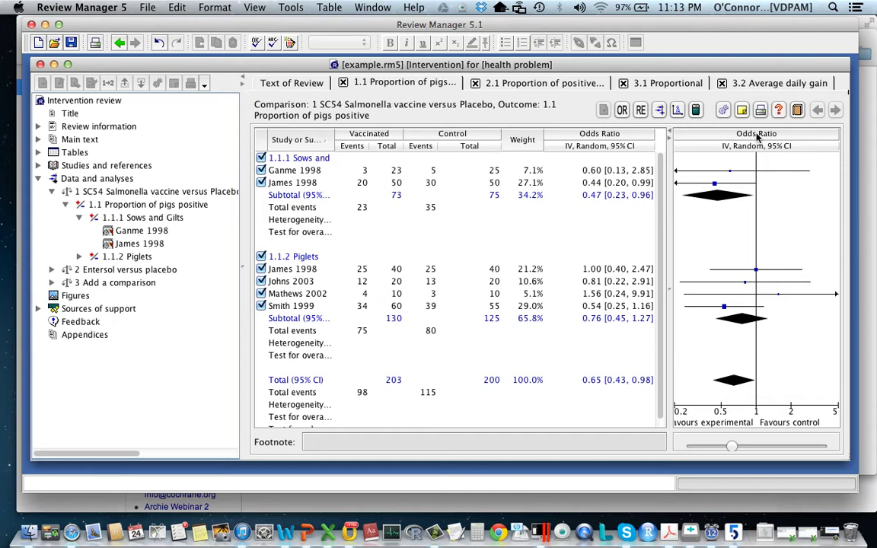
{"action": "left_click", "coordinate": [622, 111]}
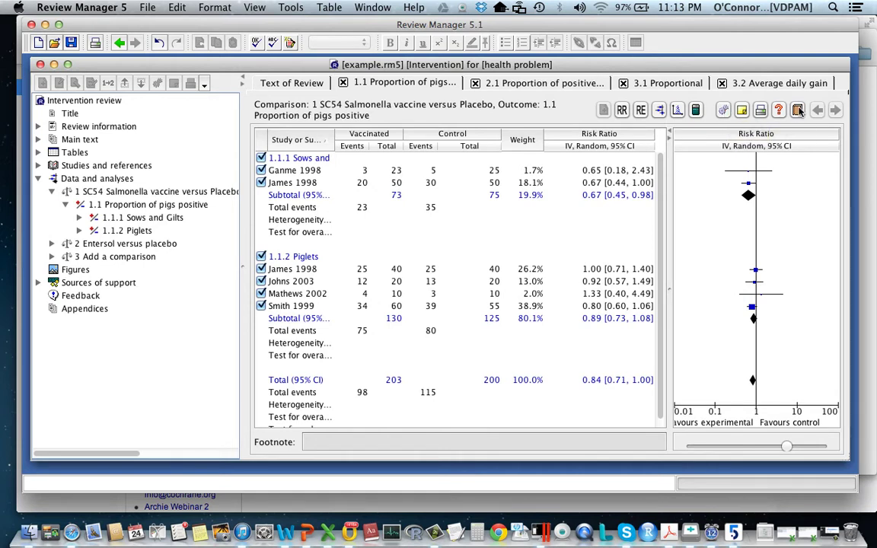
- Set the forest plot scale to 5 with labels 'Favours vaccine' and 'Favours placebo'
{"action": "left_click", "coordinate": [725, 111]}
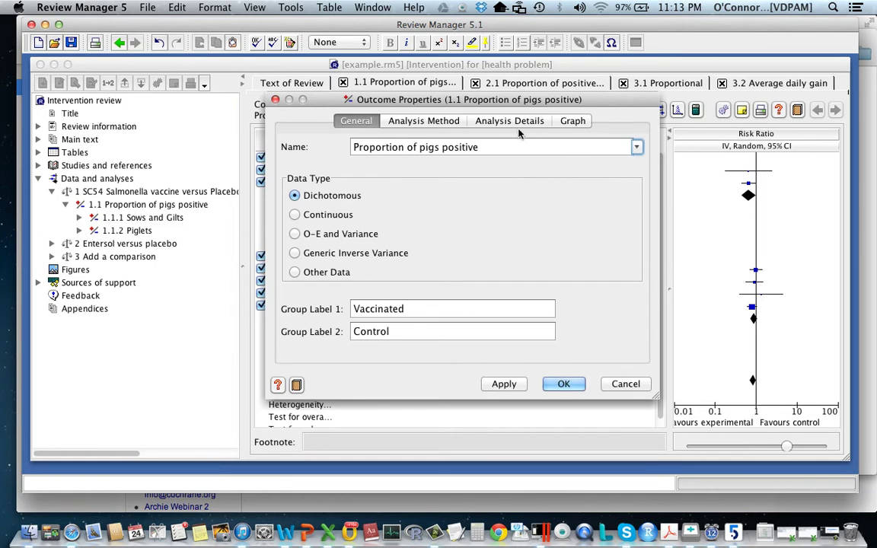
{"action": "left_click", "coordinate": [581, 126]}
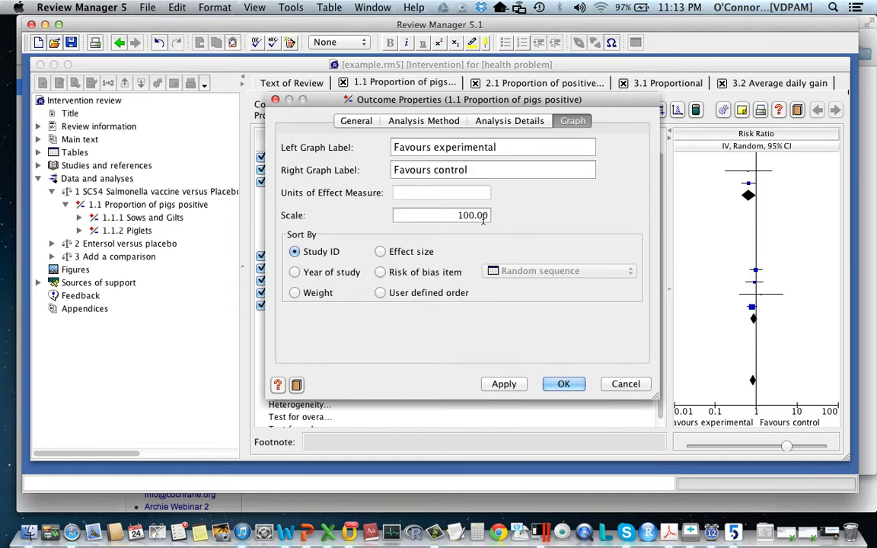
{"action": "left_click", "coordinate": [474, 216]}
{"action": "key", "text": "Delete"}
{"action": "key", "text": "Delete"}
{"action": "key", "text": "Delete"}
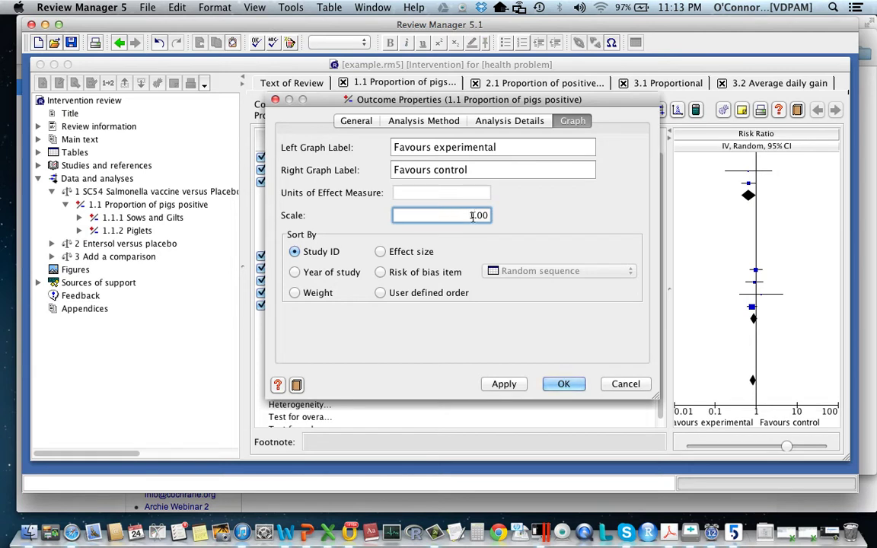
{"action": "key", "text": "BackSpace"}
{"action": "type", "text": "5"}
{"action": "left_click_drag", "start_coordinate": [496, 148], "coordinate": [436, 153]}
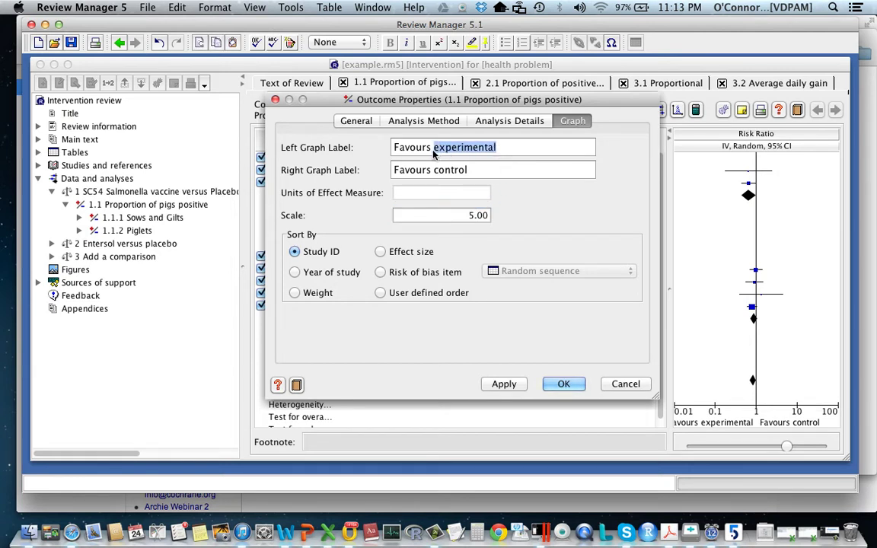
{"action": "type", "text": "vaccine"}
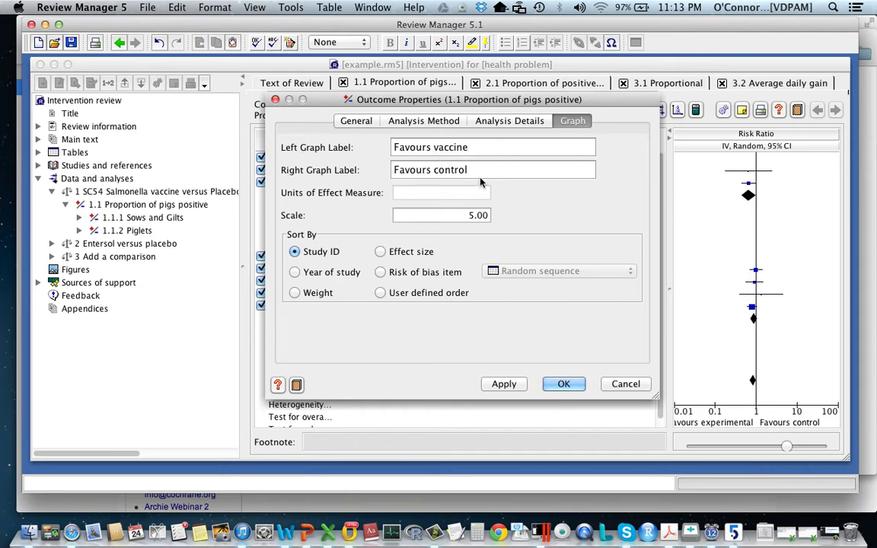
{"action": "left_click_drag", "start_coordinate": [487, 170], "coordinate": [439, 175]}
{"action": "type", "text": "placebo"}
{"action": "left_click", "coordinate": [516, 383]}
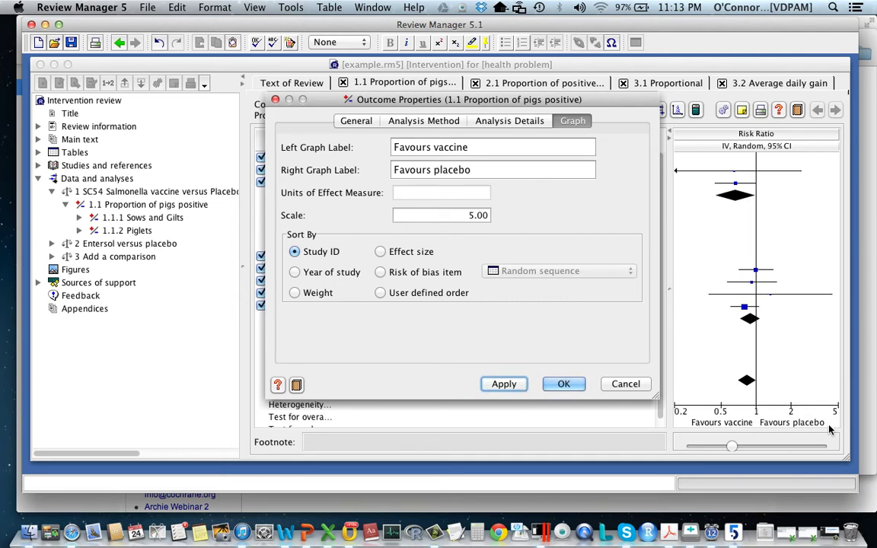
{"action": "left_click", "coordinate": [563, 383]}
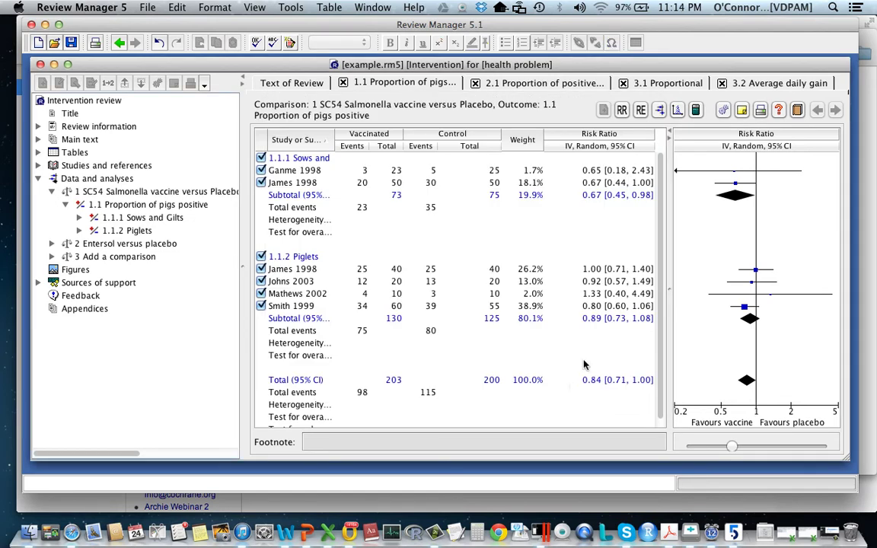
- Cycle the effect measure through risk difference, odds ratio and risk ratio, ending on odds ratio
{"action": "left_click", "coordinate": [622, 112]}
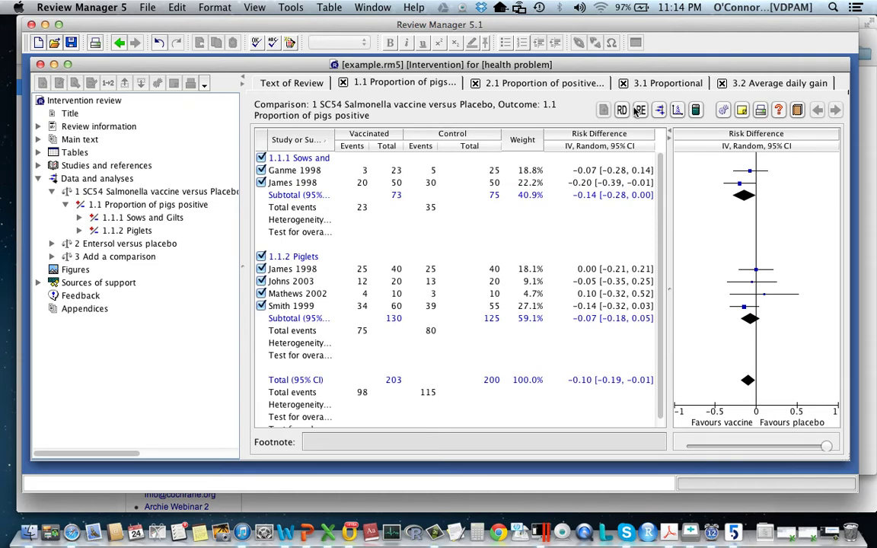
{"action": "left_click", "coordinate": [622, 110]}
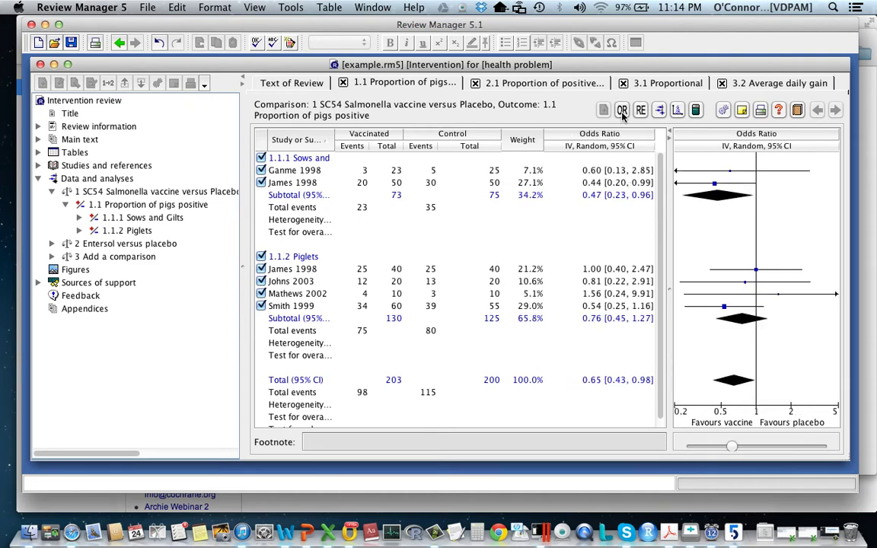
{"action": "left_click", "coordinate": [622, 111]}
{"action": "left_click", "coordinate": [622, 110]}
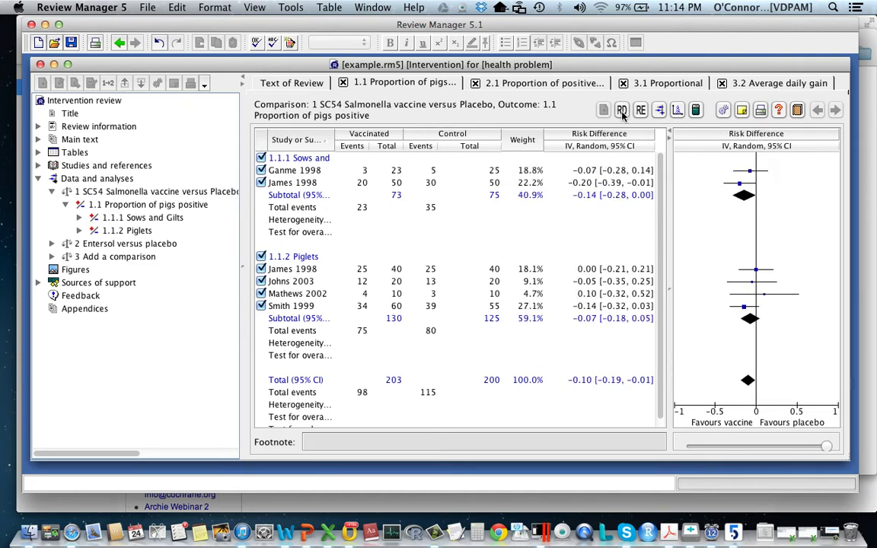
{"action": "left_click", "coordinate": [622, 111]}
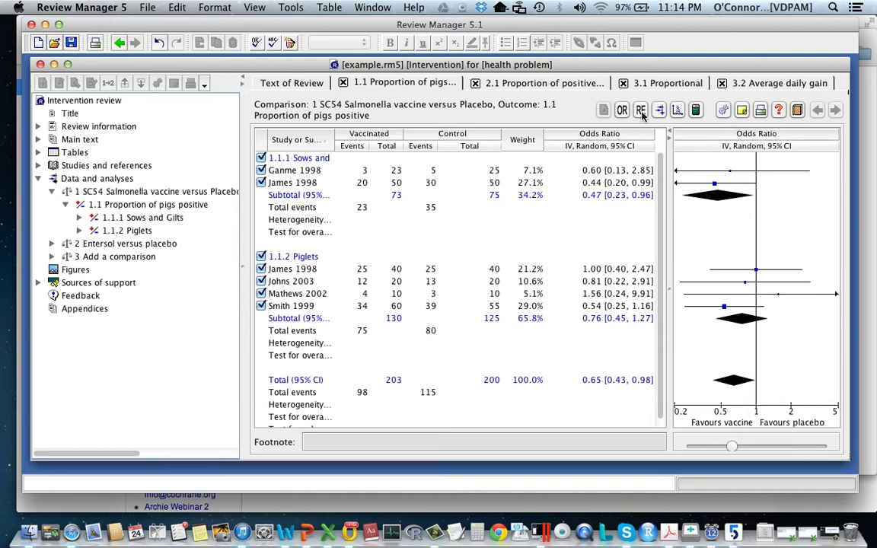
- Switch to risk ratio and settle on a fixed-effect (IV) model, pooling to 0.84 [0.71, 1.00]
{"action": "left_click", "coordinate": [641, 110]}
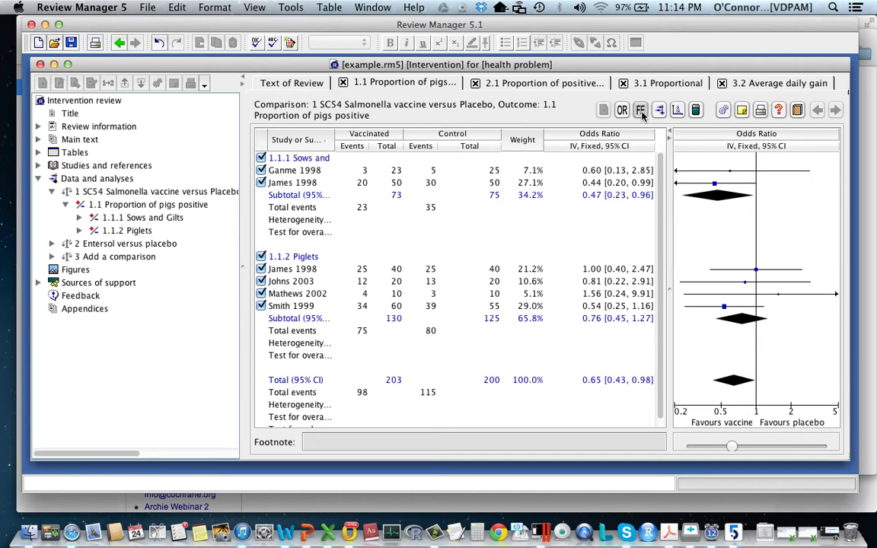
{"action": "left_click", "coordinate": [641, 110]}
{"action": "left_click", "coordinate": [641, 111]}
{"action": "left_click", "coordinate": [641, 110]}
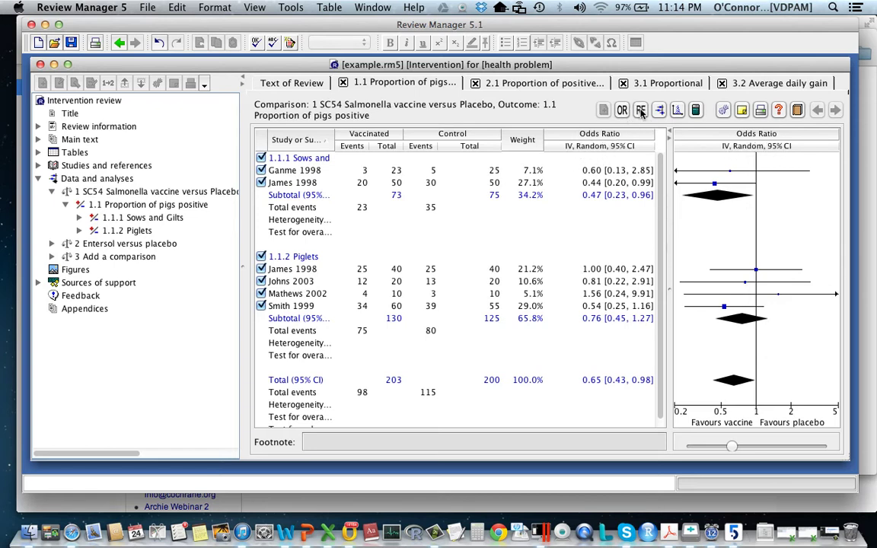
{"action": "left_click", "coordinate": [641, 110]}
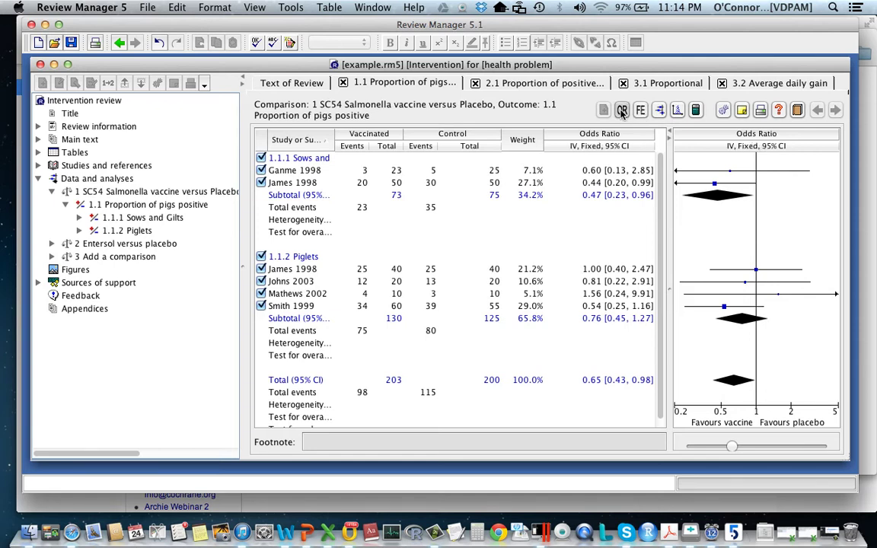
{"action": "left_click", "coordinate": [622, 112]}
{"action": "left_click", "coordinate": [641, 110]}
{"action": "left_click", "coordinate": [641, 110]}
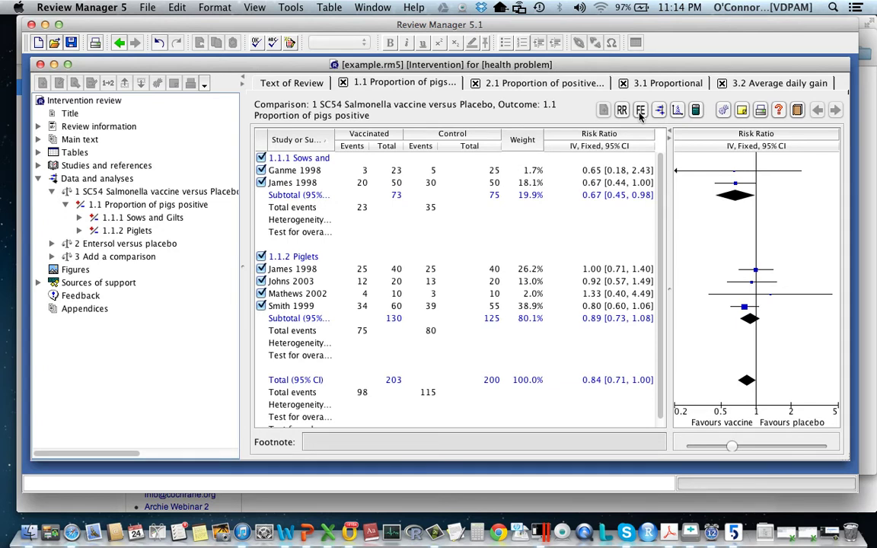
{"action": "left_click", "coordinate": [642, 111]}
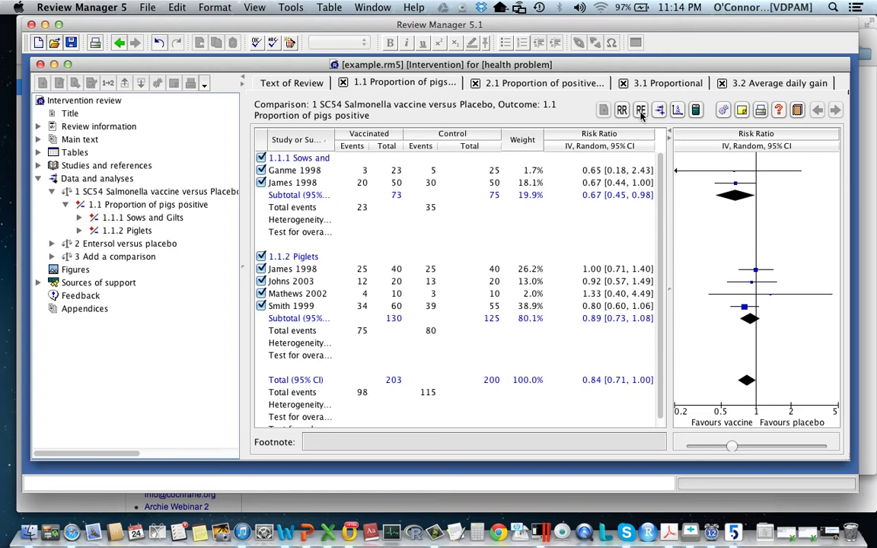
{"action": "left_click", "coordinate": [641, 111]}
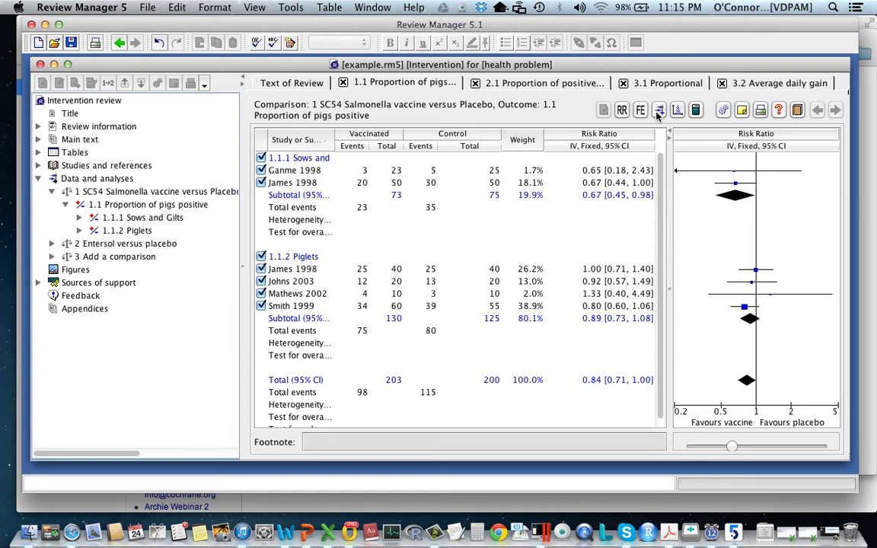
- Add the forest plot as Figure 1, check it under Figures, then reopen analysis 1.1
{"action": "left_click", "coordinate": [660, 110]}
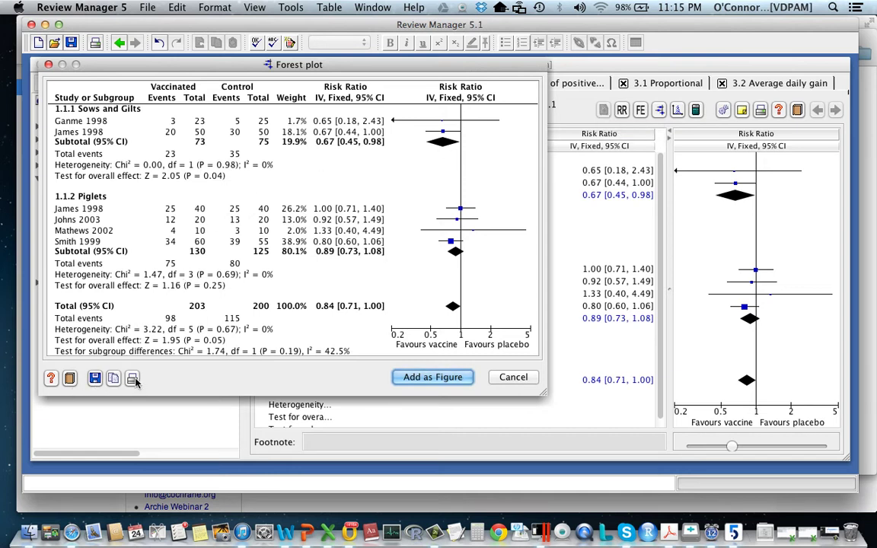
{"action": "left_click", "coordinate": [460, 379]}
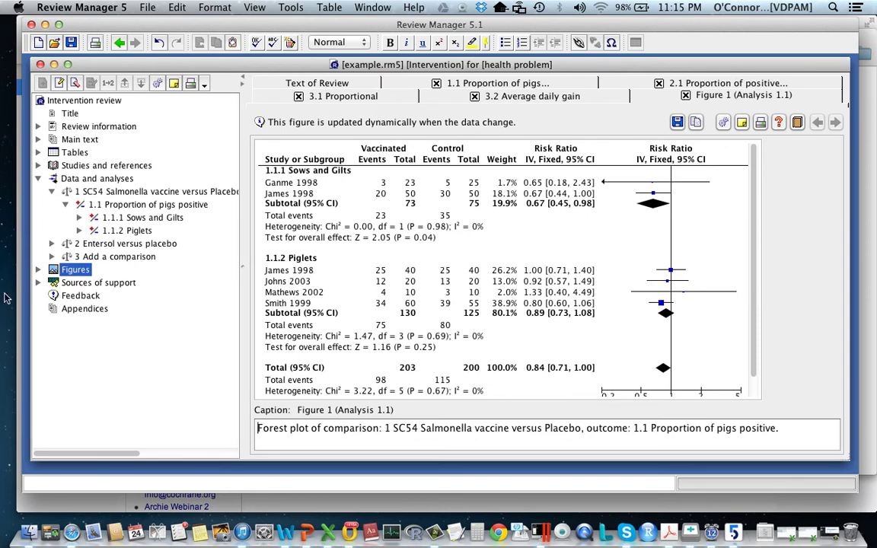
{"action": "left_click", "coordinate": [38, 270]}
{"action": "left_click", "coordinate": [105, 286]}
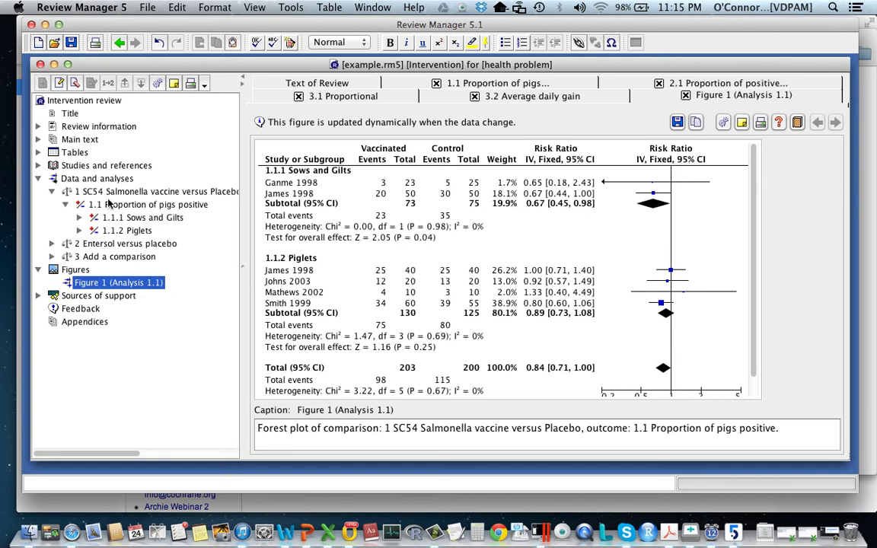
{"action": "double_click", "coordinate": [132, 205]}
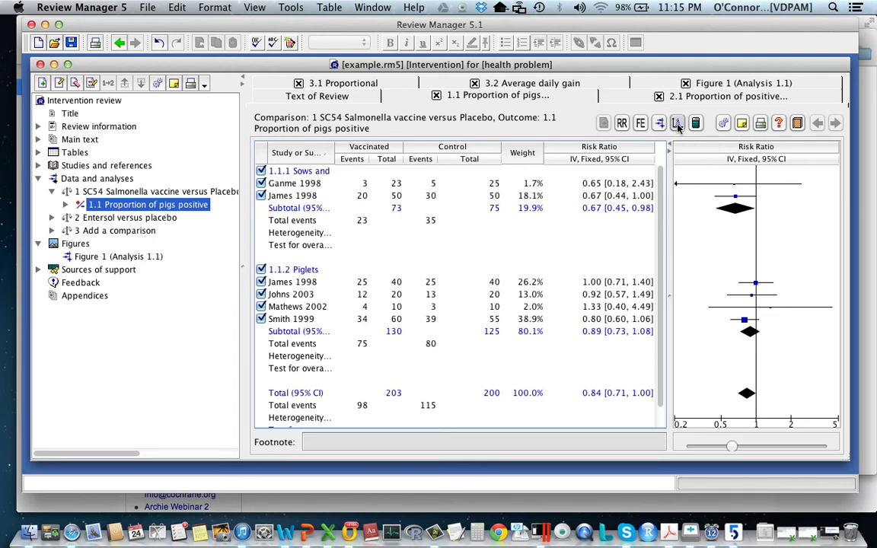
{"action": "left_click", "coordinate": [677, 126]}
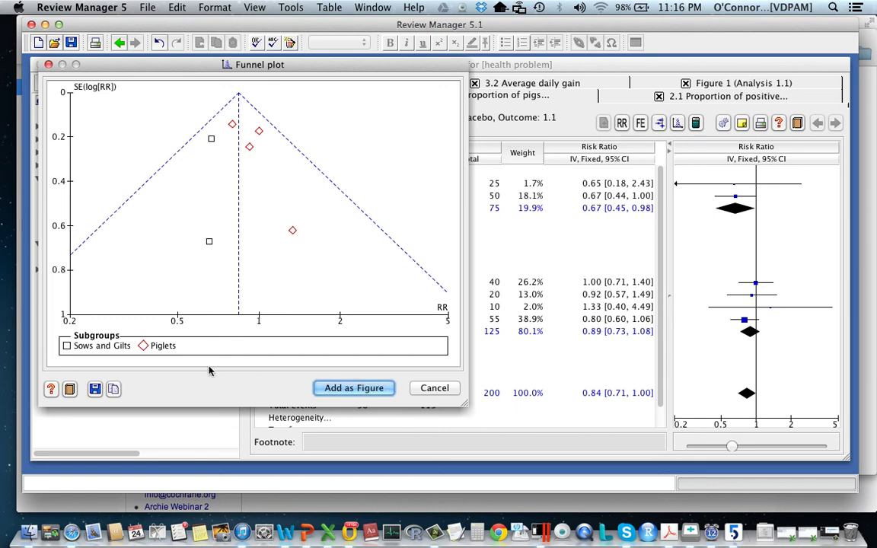
{"action": "left_click", "coordinate": [94, 390]}
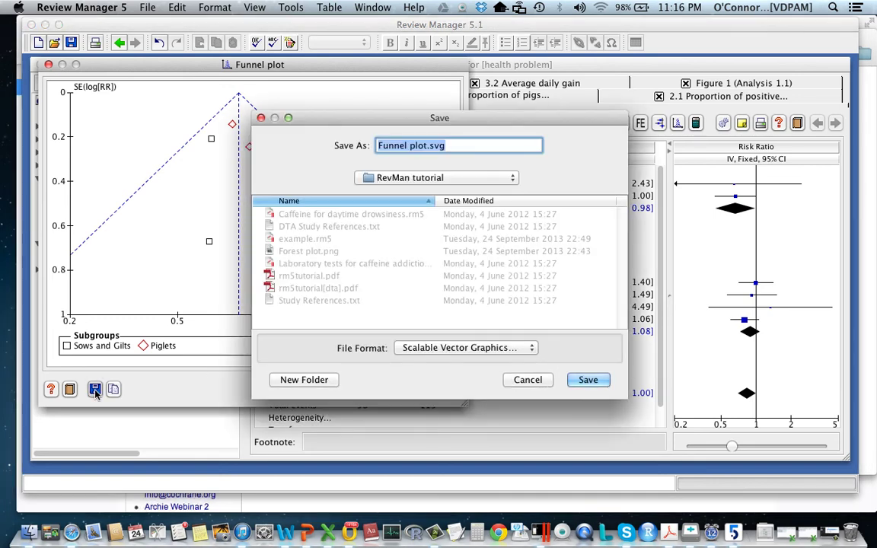
{"action": "left_click", "coordinate": [532, 350]}
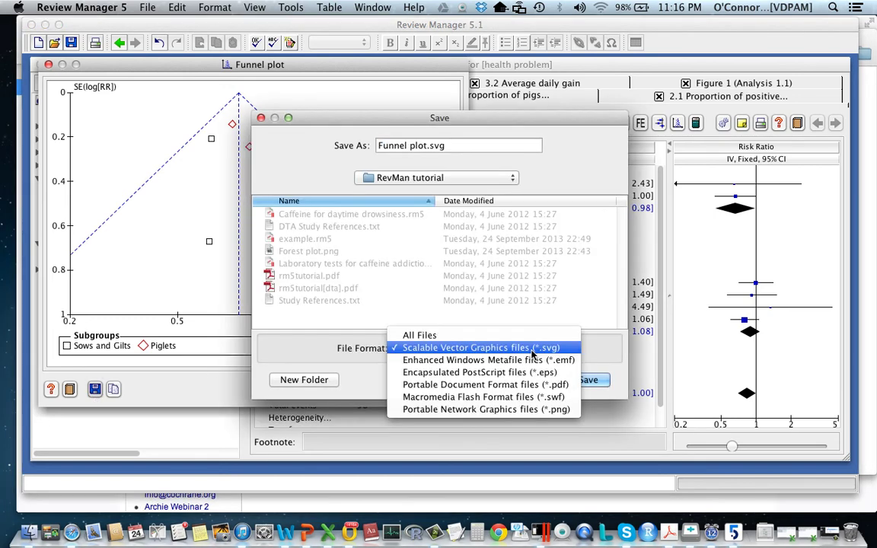
{"action": "left_click", "coordinate": [533, 348]}
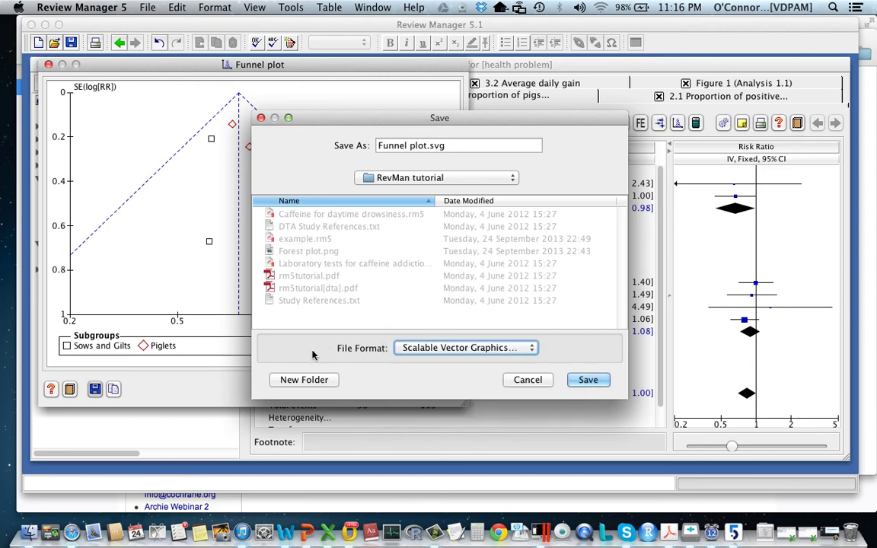
{"action": "left_click", "coordinate": [533, 380]}
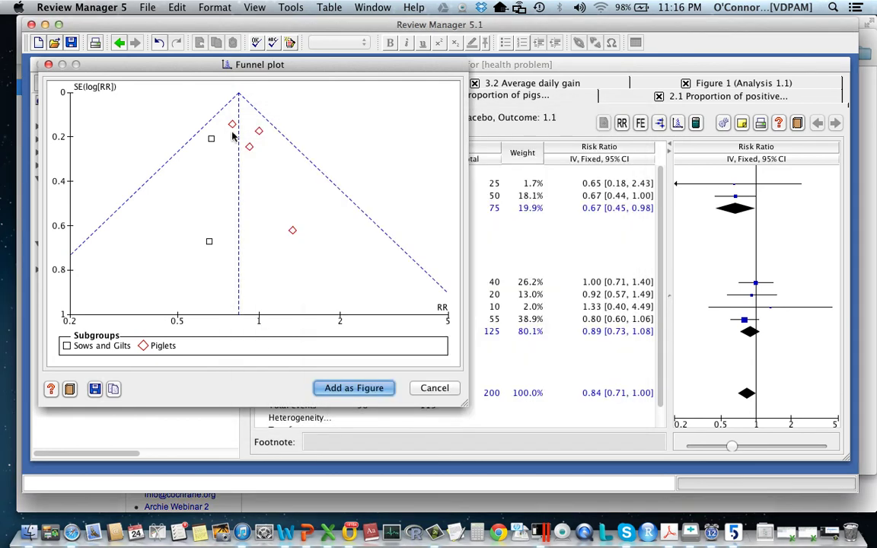
{"action": "left_click", "coordinate": [48, 64]}
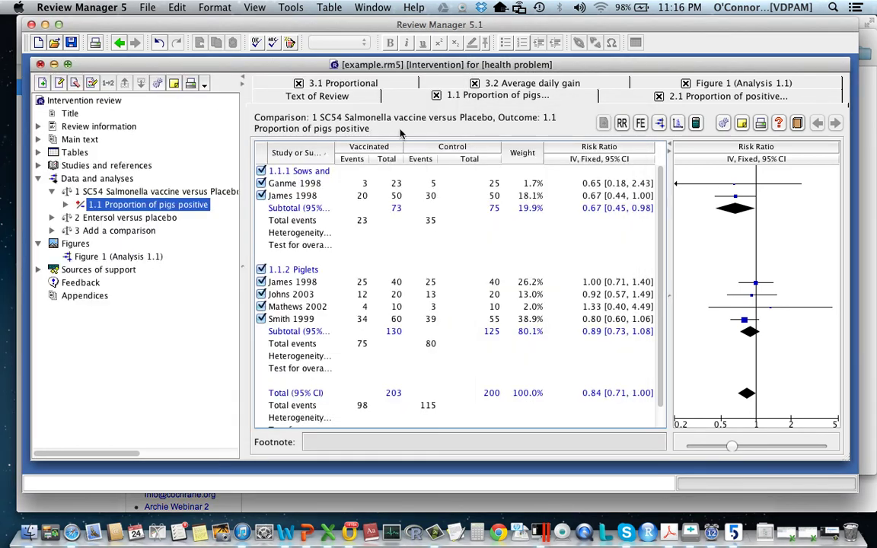